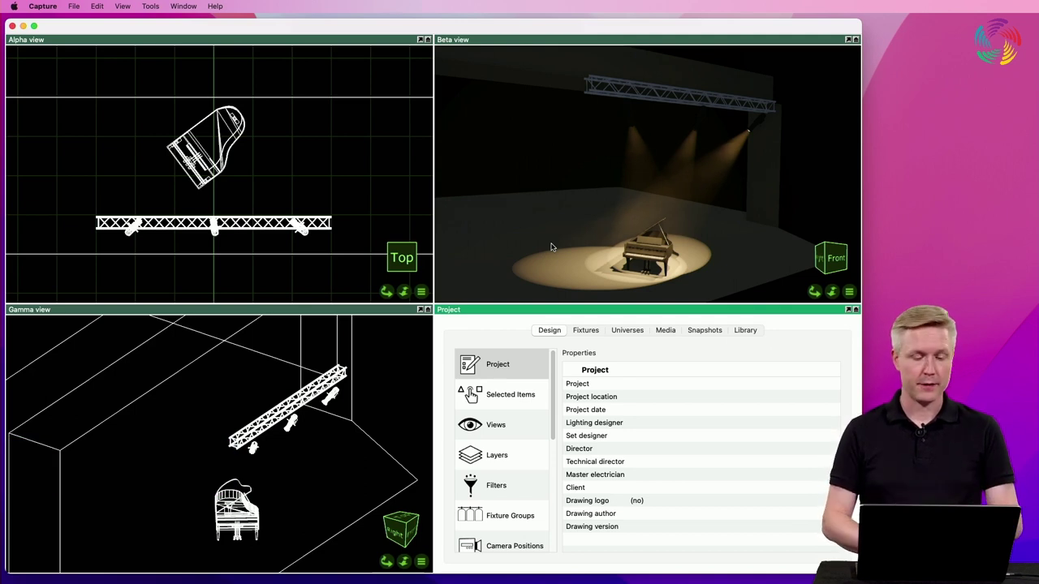
- Select the existing hanging truss along with its three fixtures in the Alpha view
click(257, 234)
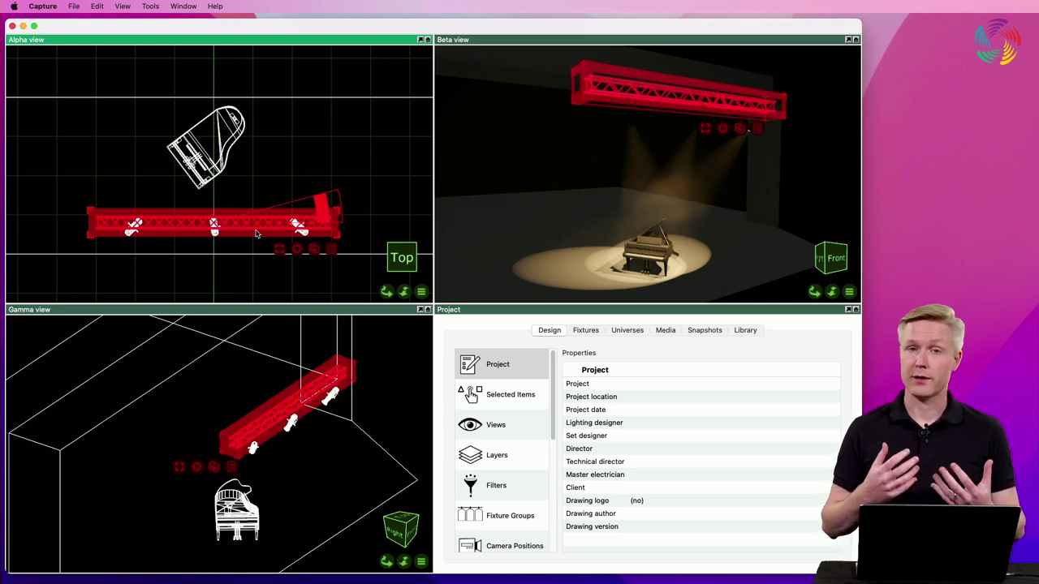
- Filter the Library's truss catalogue to H30V rectangular sections and expand the Prolyte list
click(327, 176)
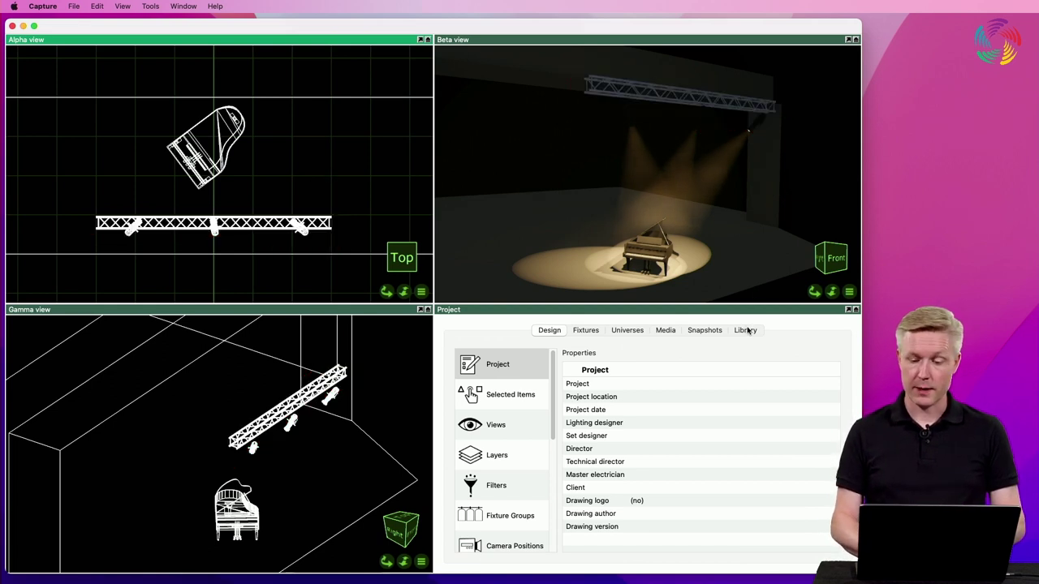
click(745, 330)
click(506, 507)
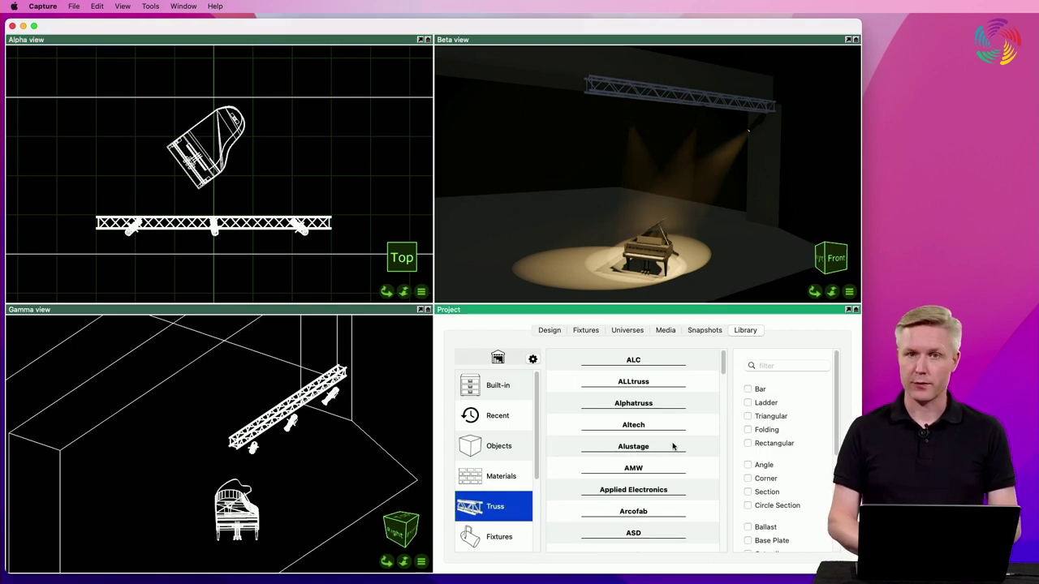
click(796, 365)
text(H30V)
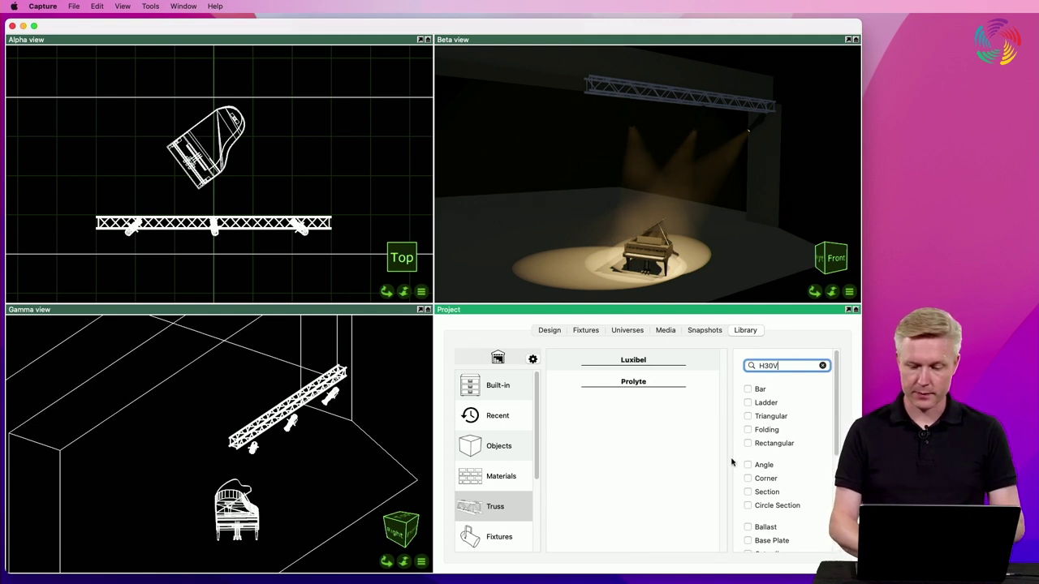
click(766, 444)
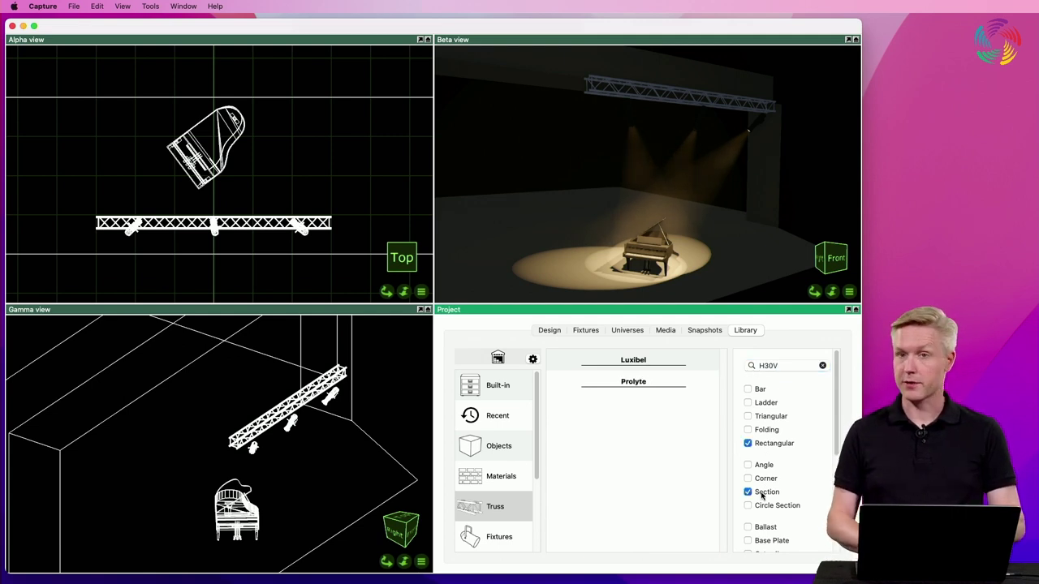
click(650, 381)
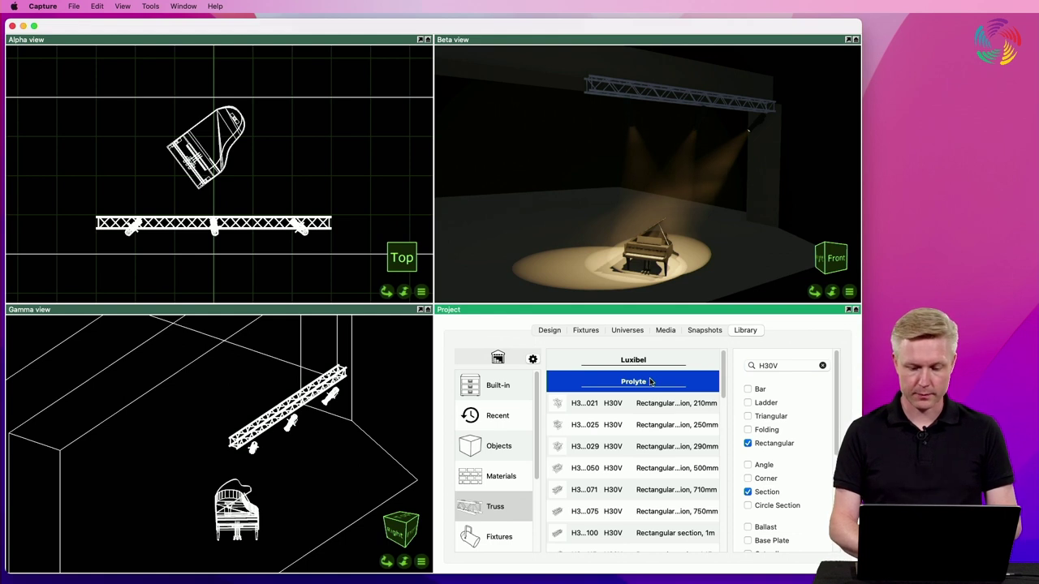
scroll(635, 481, down, 3)
- Place a 1m H30V section with a remembered 5m Y insertion offset
click(666, 467)
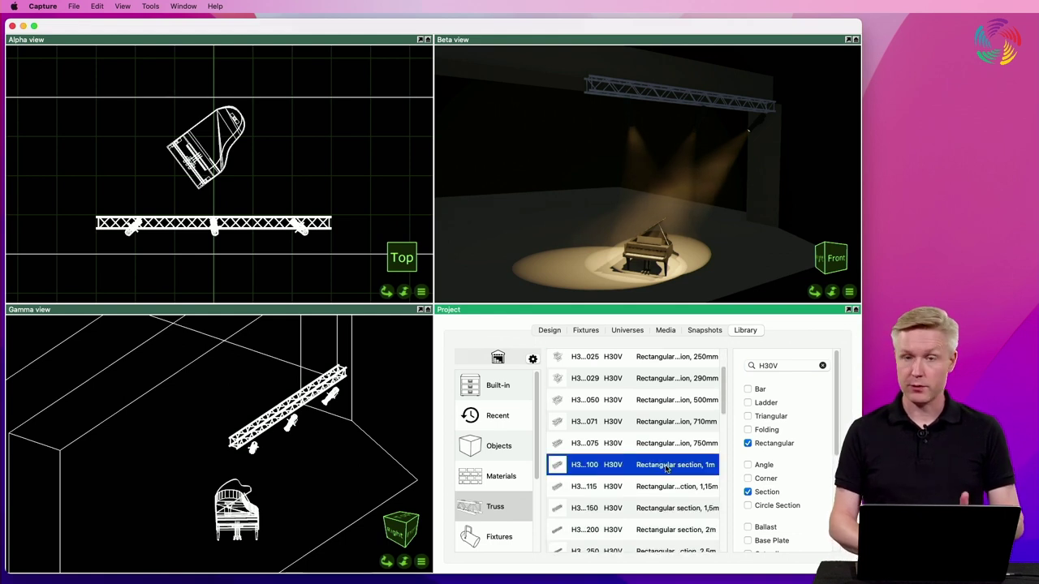
drag(665, 468, 296, 155)
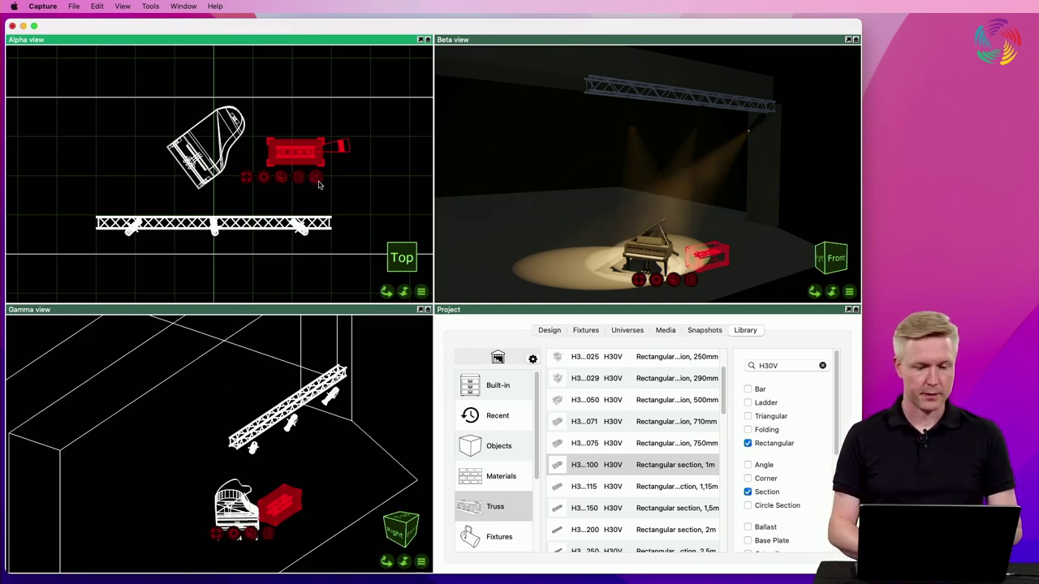
key(Tab)
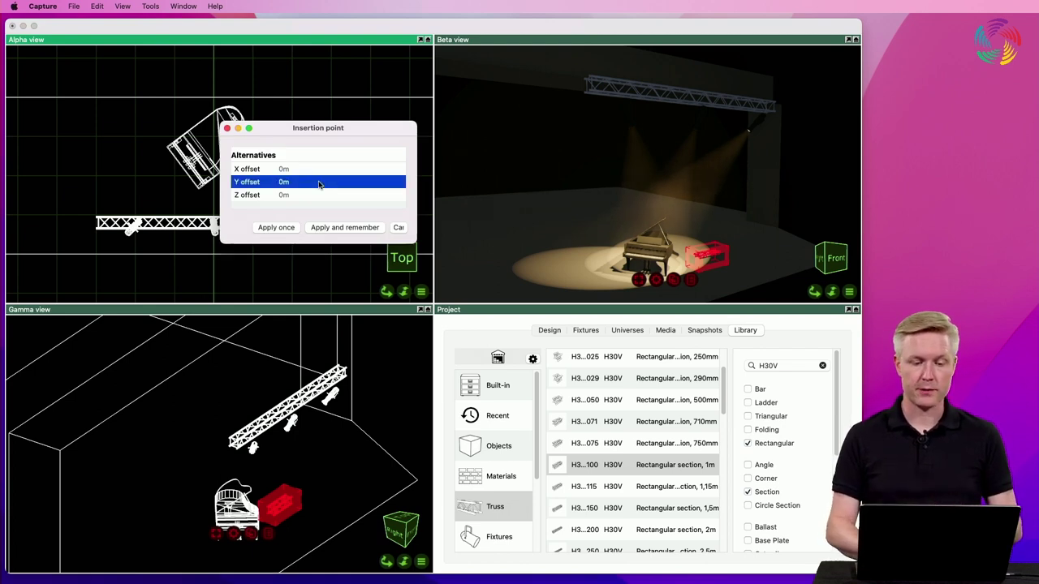
double_click(318, 184)
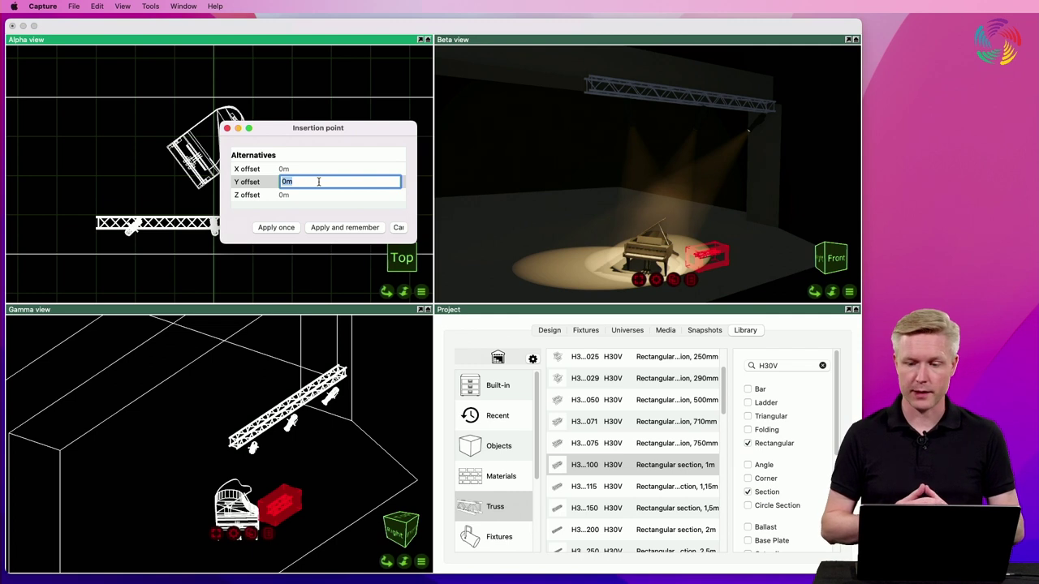
text(5)
key(Return)
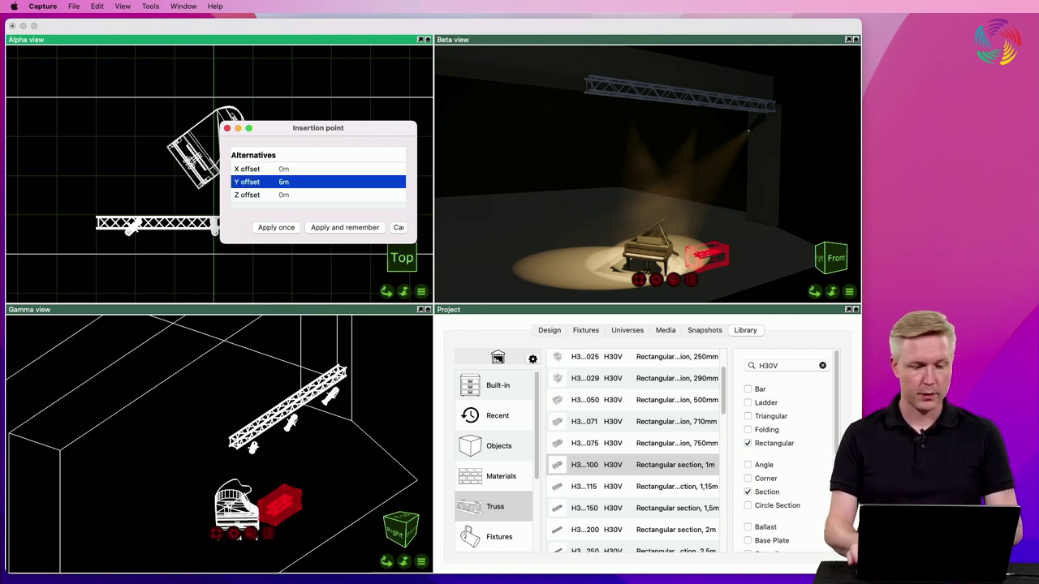
click(343, 227)
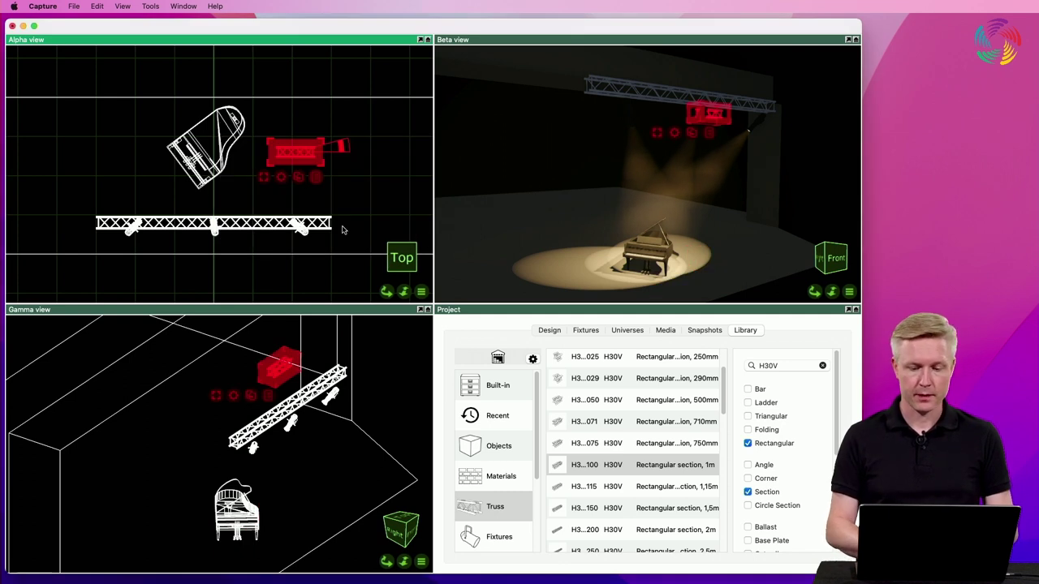
- Add two more 1m H30V sections, snapping each onto the ends of the 5m-high run
drag(593, 466, 359, 185)
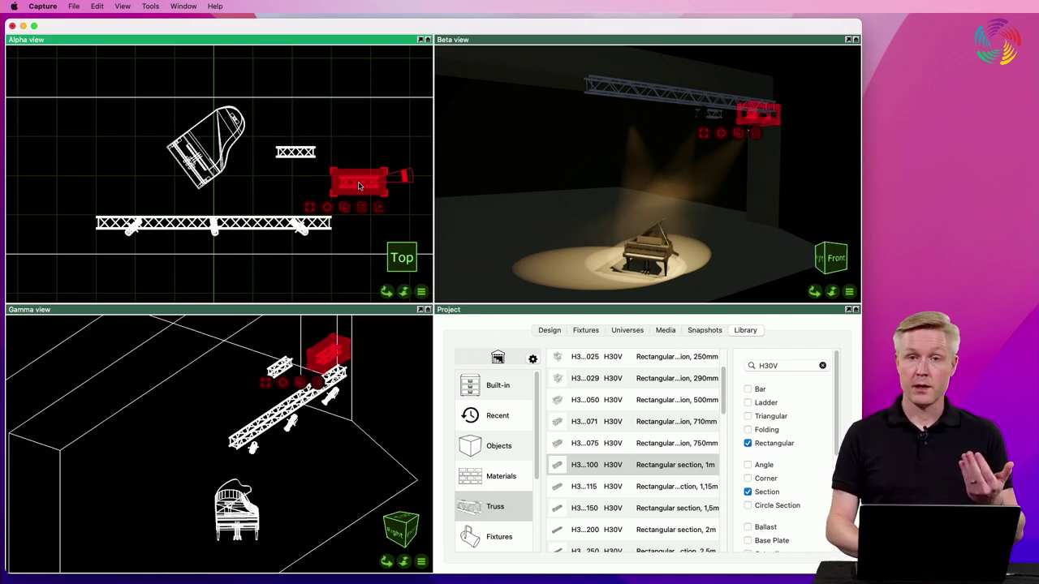
drag(359, 185, 325, 159)
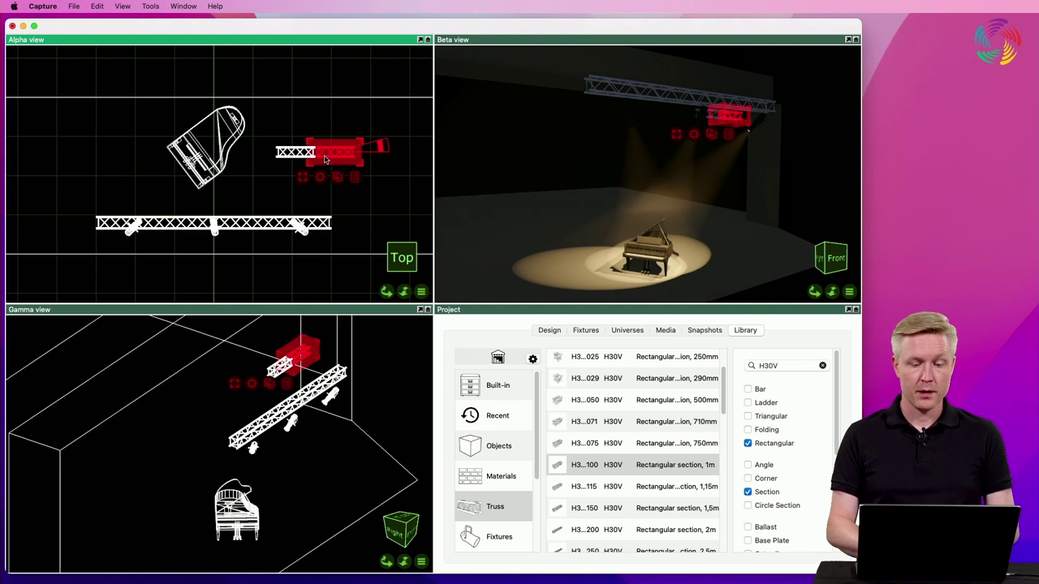
drag(605, 466, 376, 156)
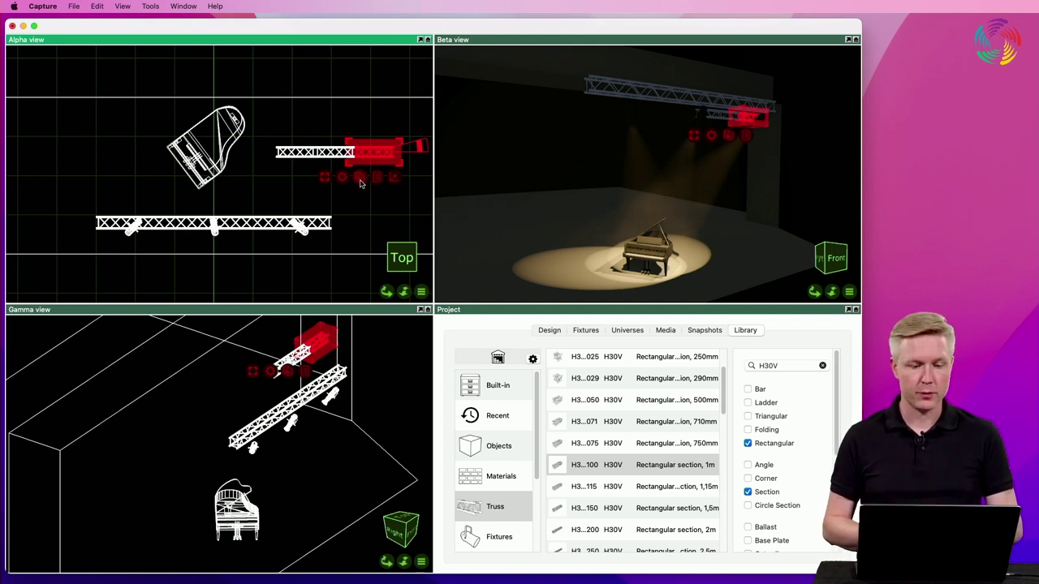
drag(361, 183, 258, 155)
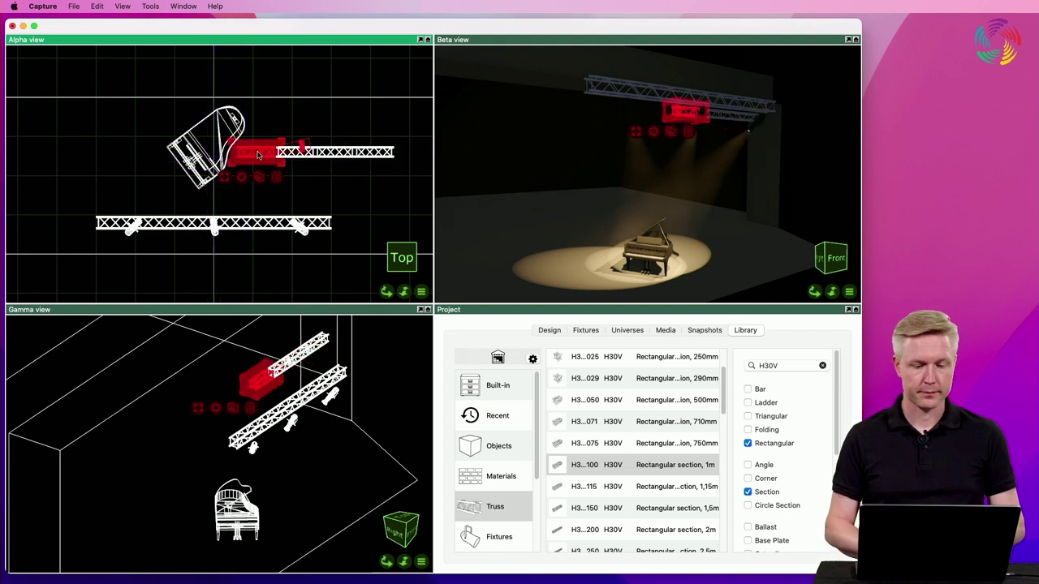
- Filter the library to corners and snap the H30V-B006 rectangular 2-way corner onto the upper truss's right end
click(335, 192)
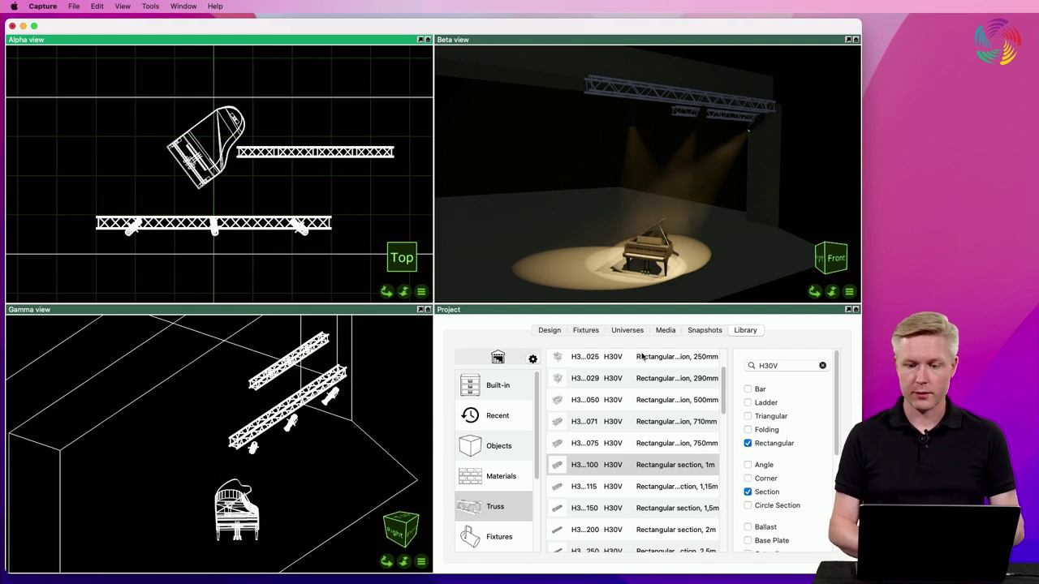
click(750, 493)
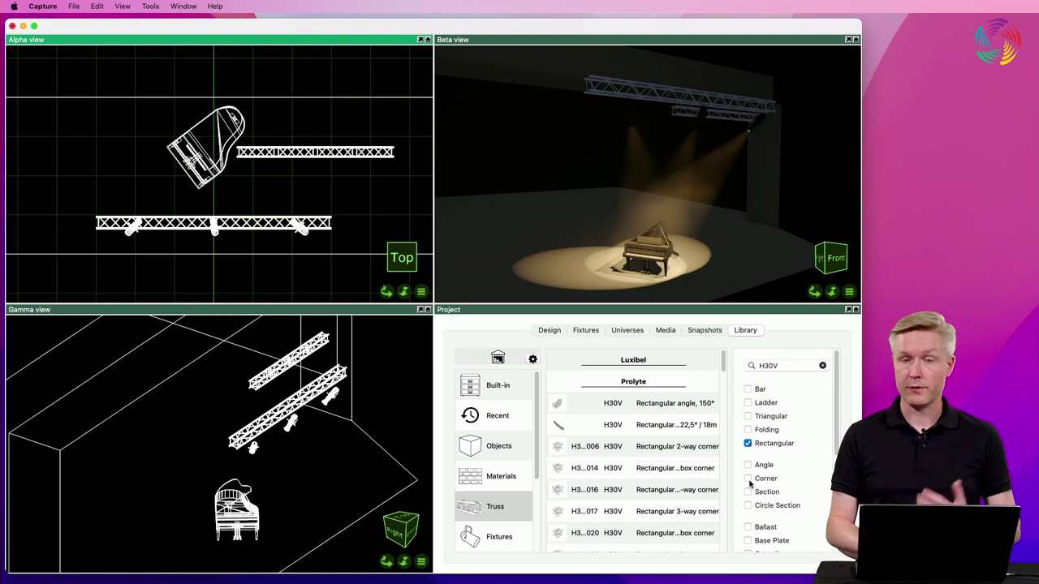
click(748, 479)
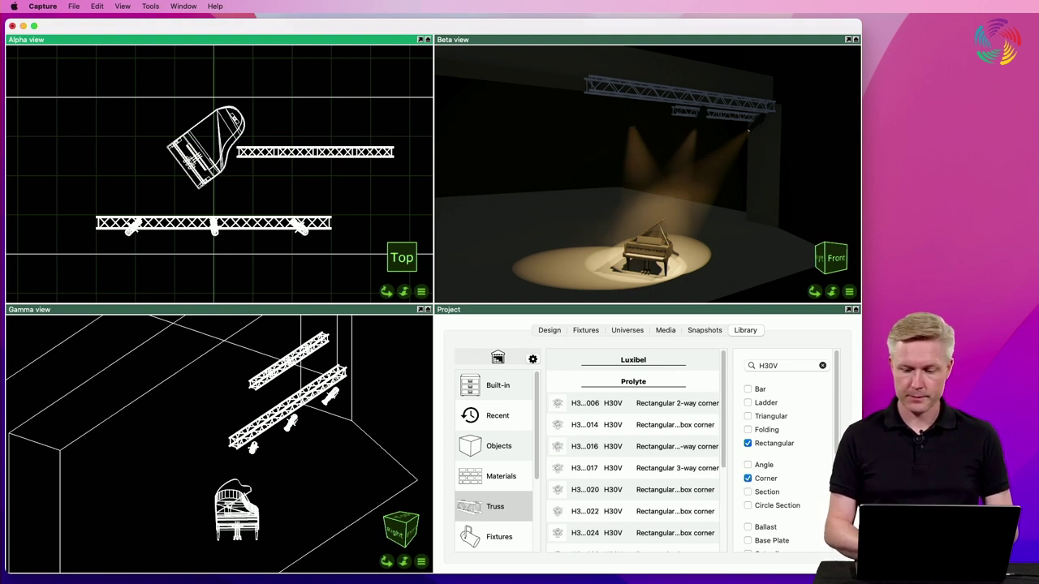
drag(861, 439, 1024, 439)
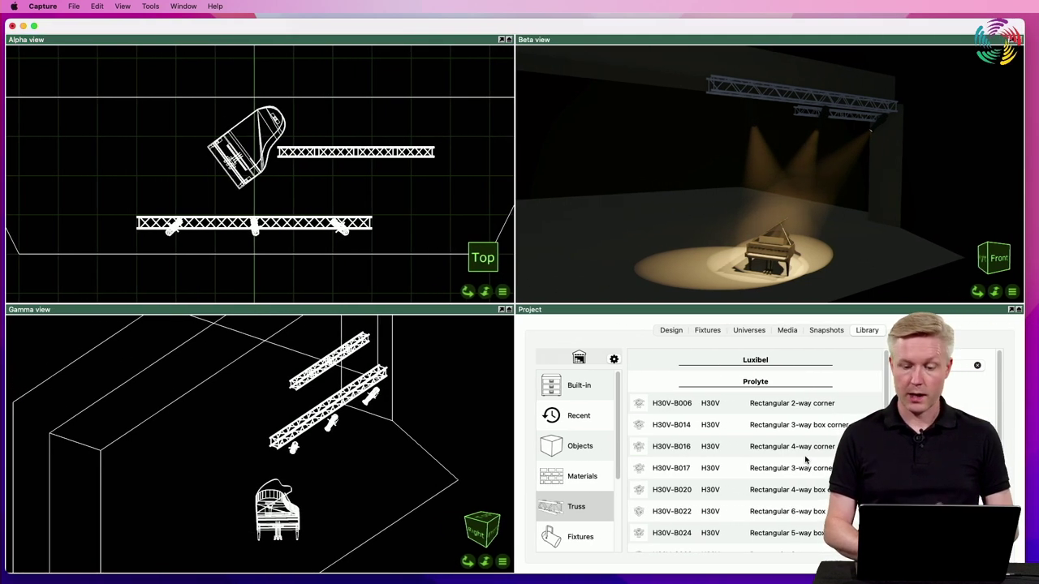
click(798, 410)
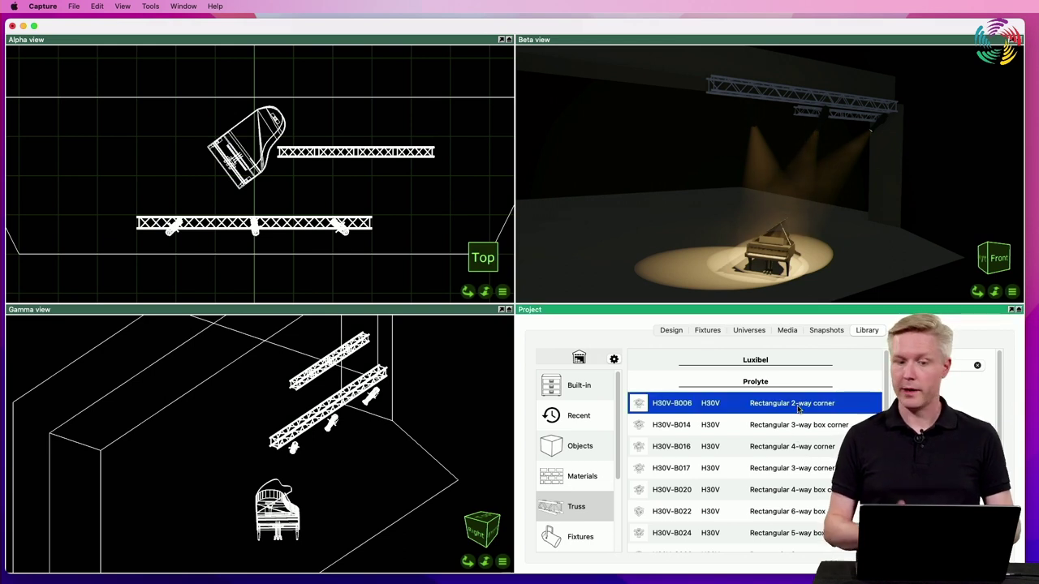
drag(720, 408, 439, 163)
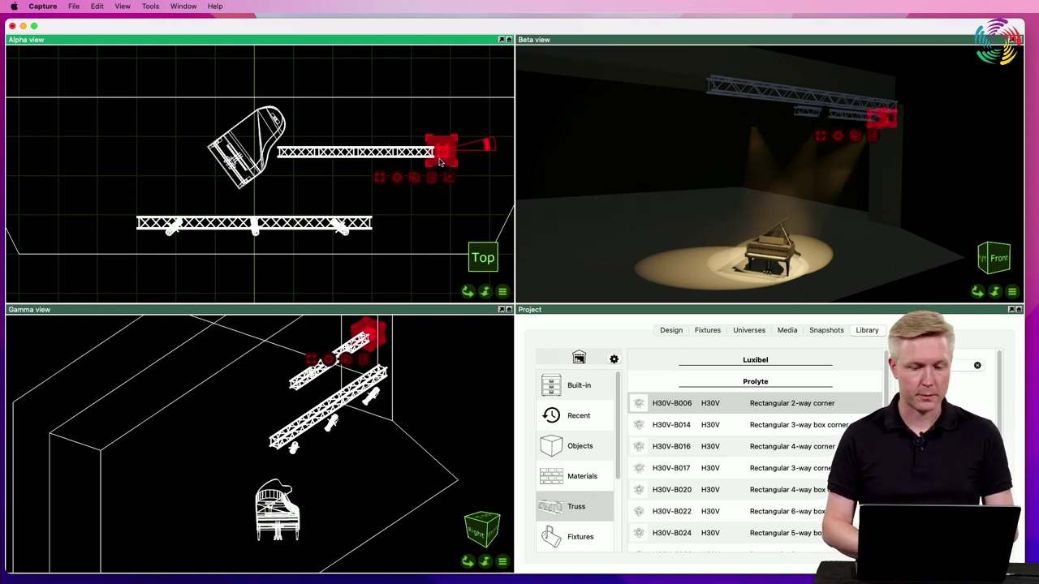
- Clear the H30V search, expand Generic, and select its Rectangular section, 2m
click(431, 220)
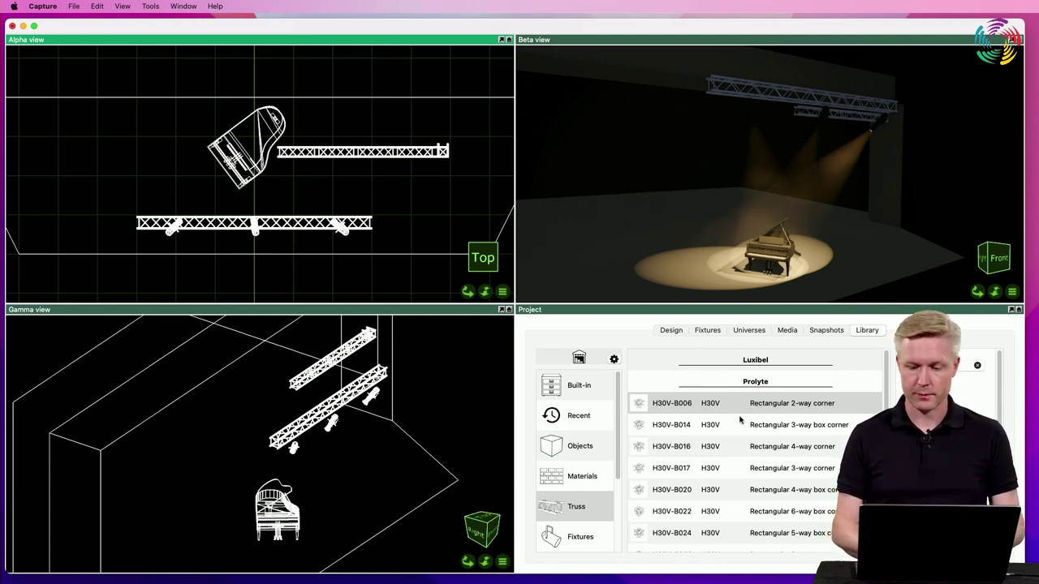
scroll(754, 463, up, 1)
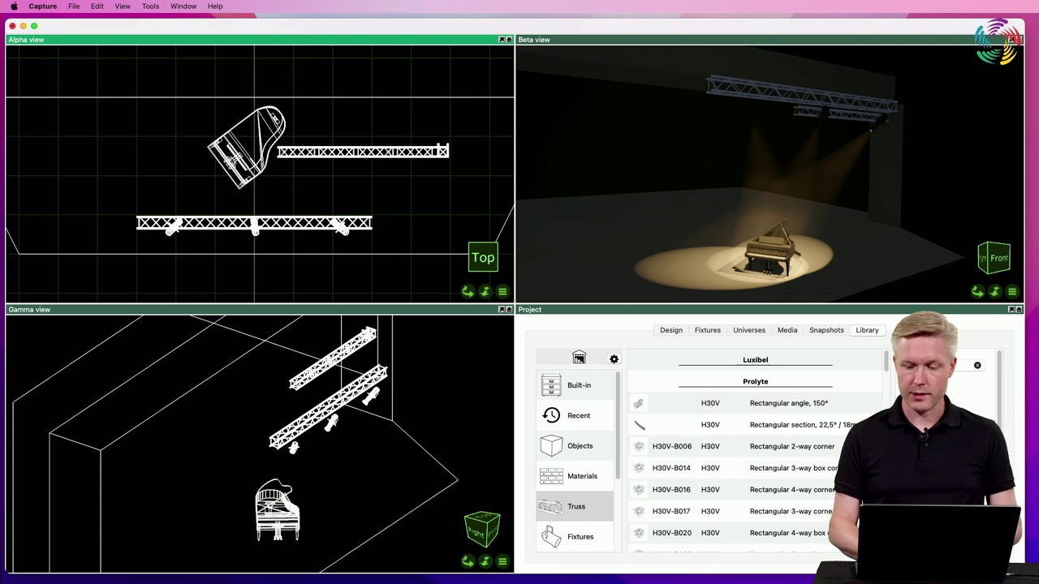
click(977, 366)
click(804, 386)
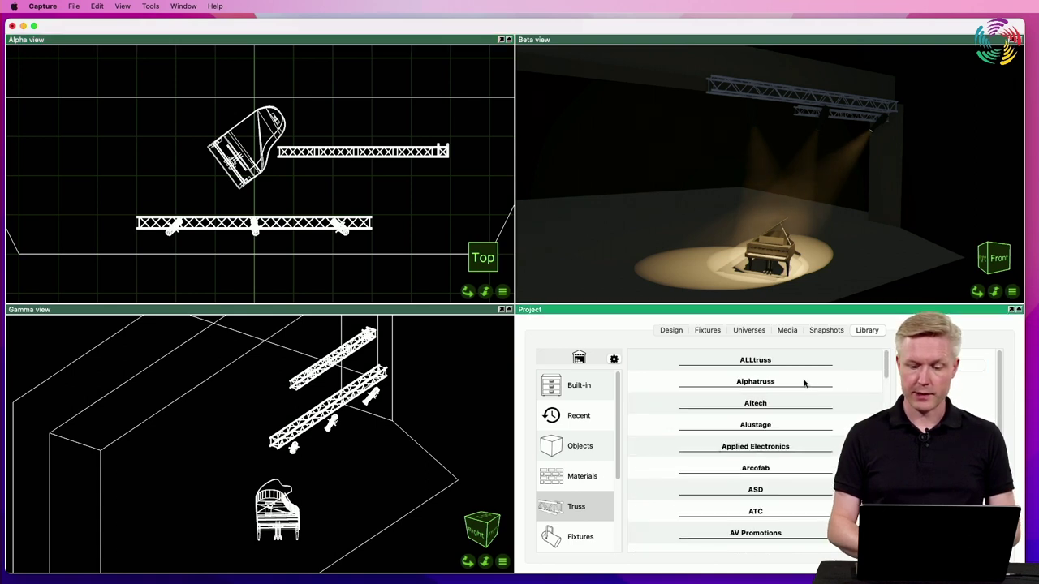
drag(886, 371, 886, 403)
click(754, 422)
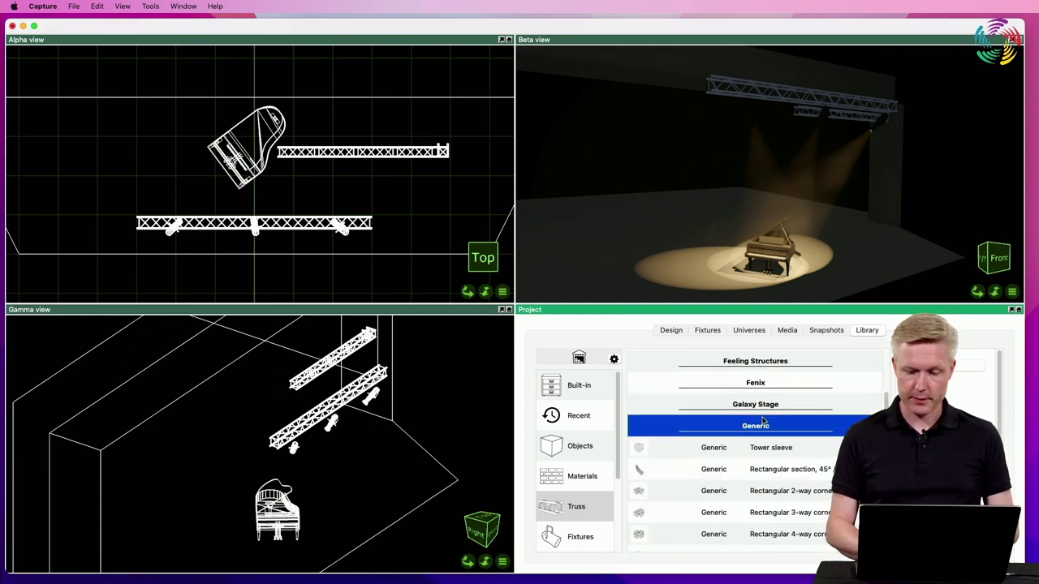
scroll(763, 421, down, 5)
scroll(762, 420, down, 2)
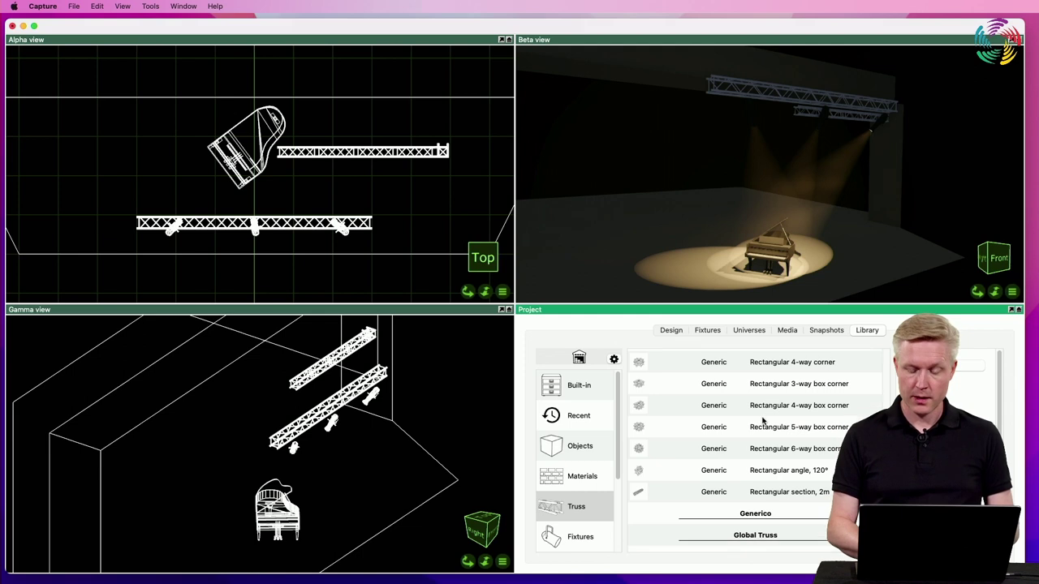
click(764, 492)
- Place the Generic 2m rectangular section mid-stage, set its pipe length to 8m, and move a lower-truss fixture onto it
drag(765, 491, 323, 190)
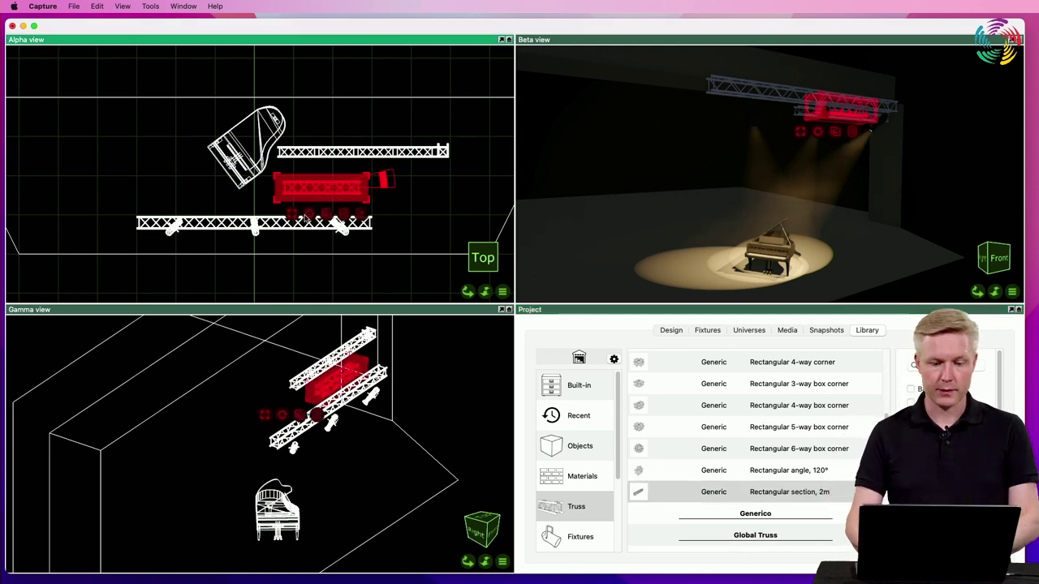
right_click(308, 217)
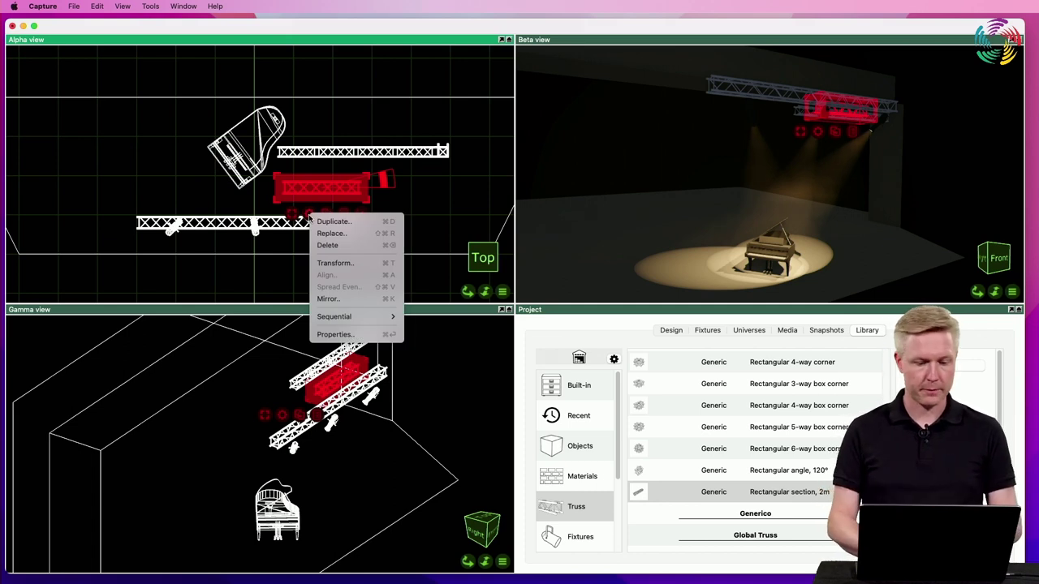
click(348, 335)
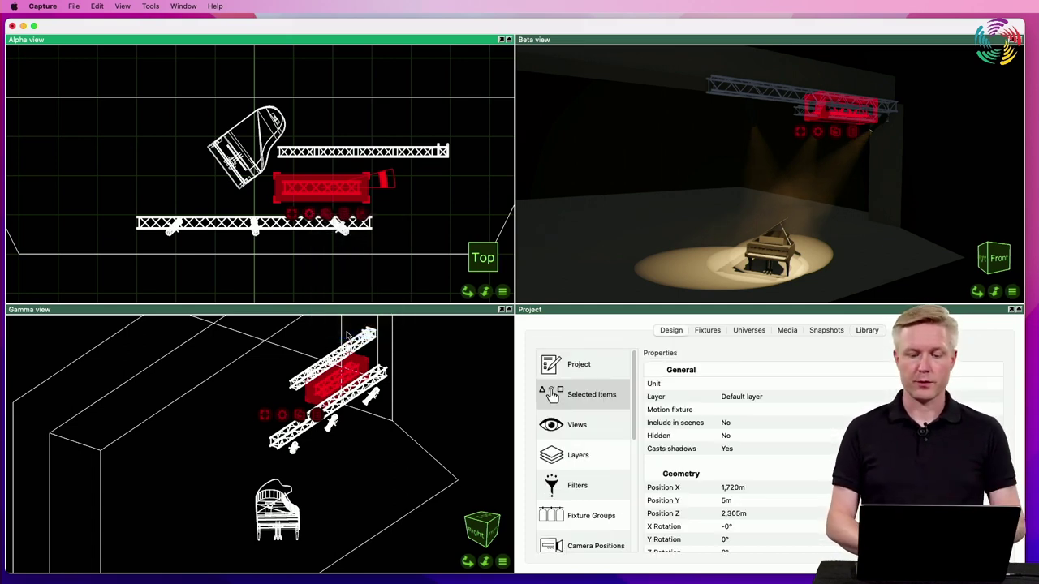
scroll(803, 487, down, 10)
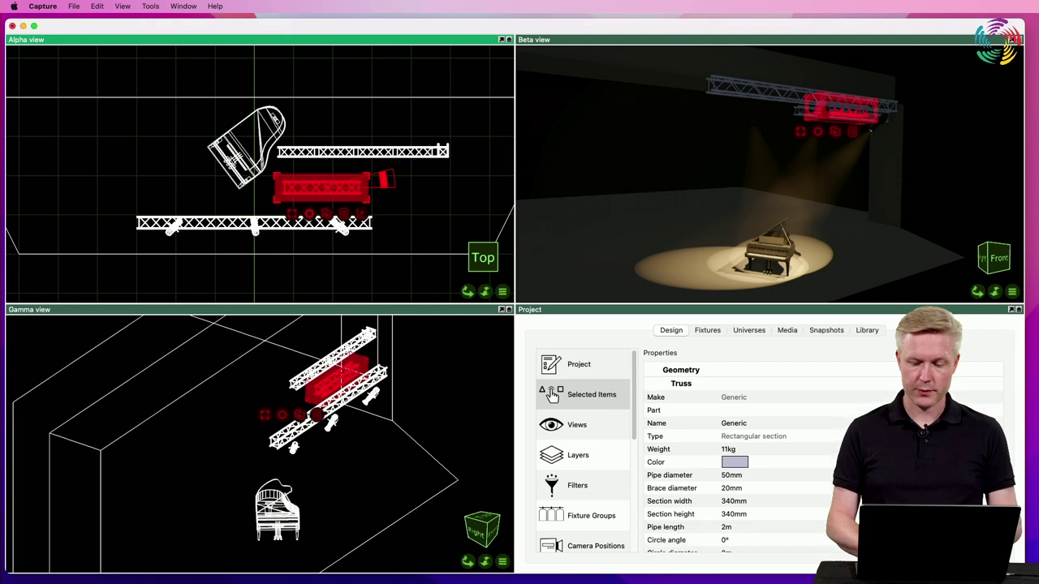
click(784, 511)
click(784, 510)
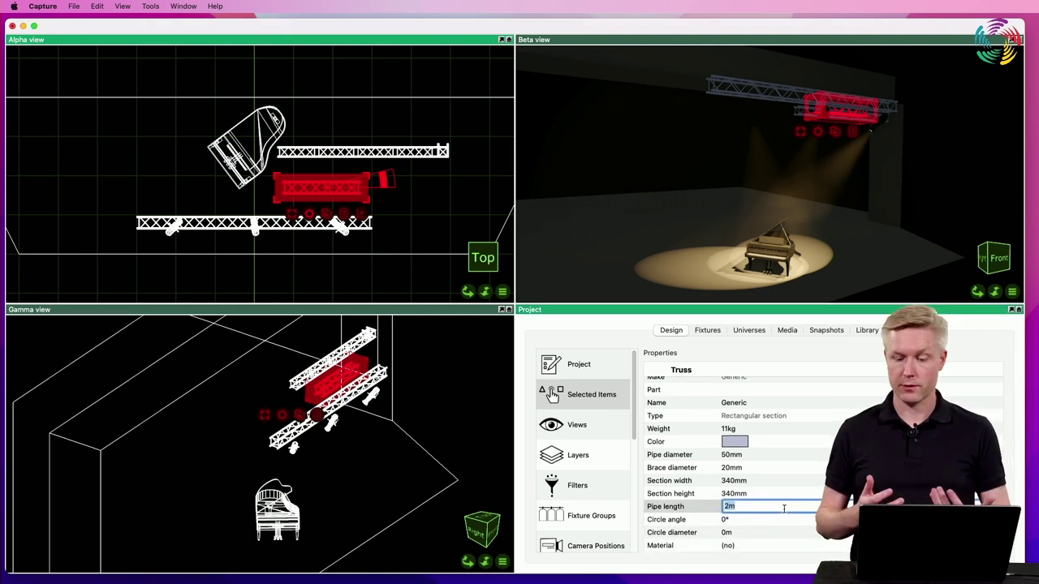
text(8)
key(Return)
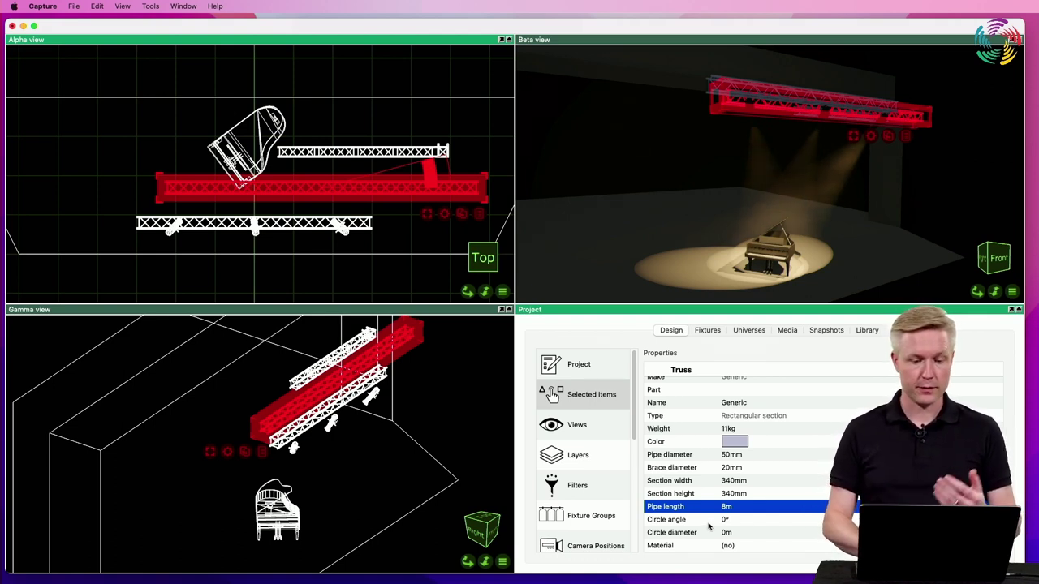
click(345, 237)
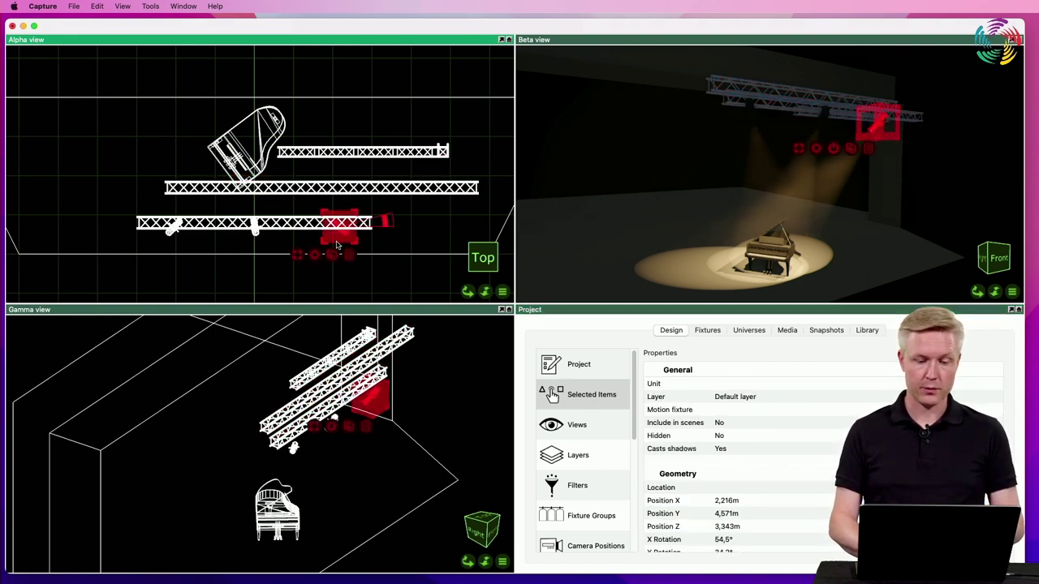
drag(336, 249, 359, 210)
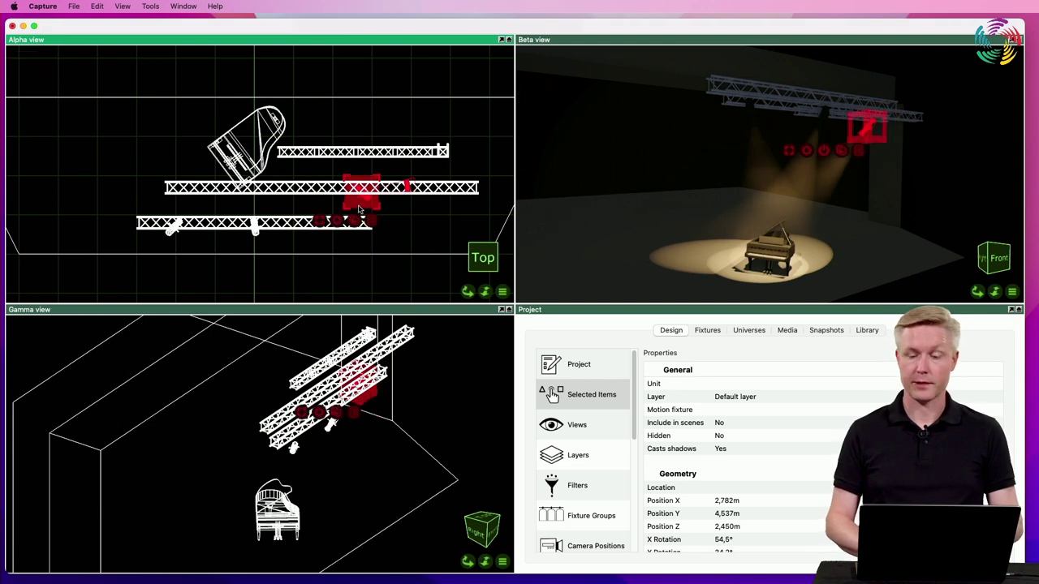